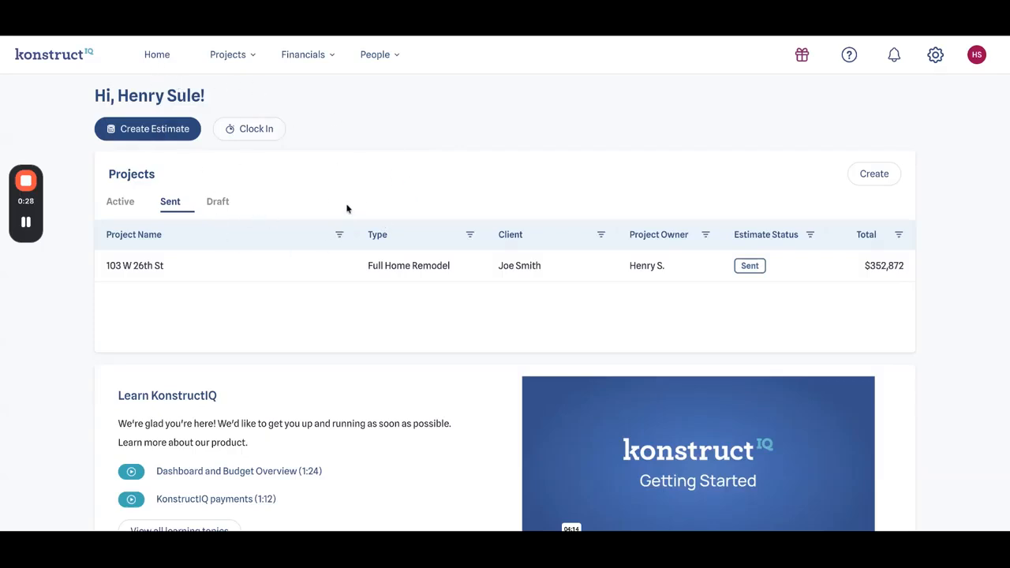
Look through the navigation options available for Projects, Financials and People.
mouse_move(227, 67)
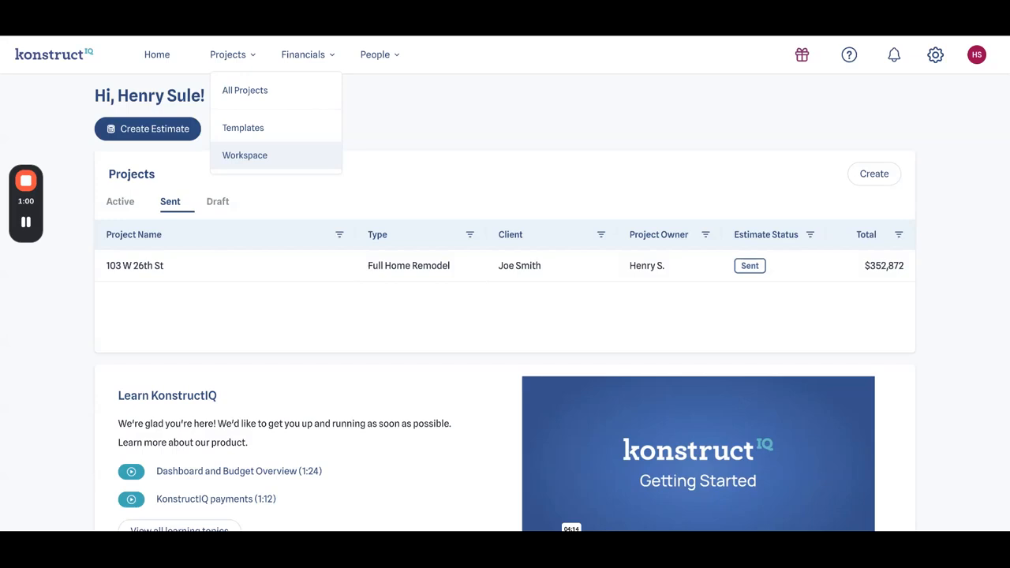
mouse_move(314, 59)
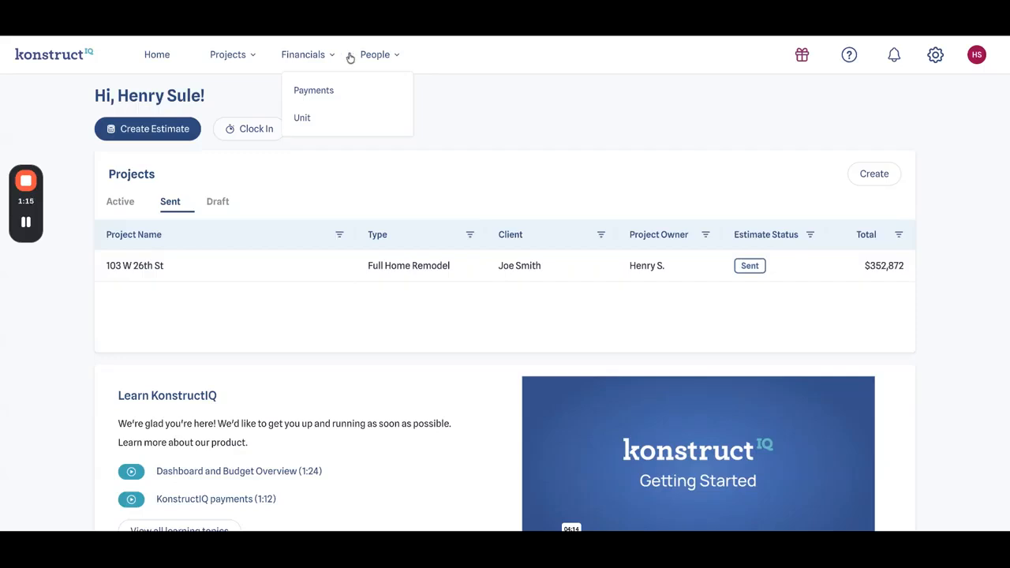
left_click(373, 55)
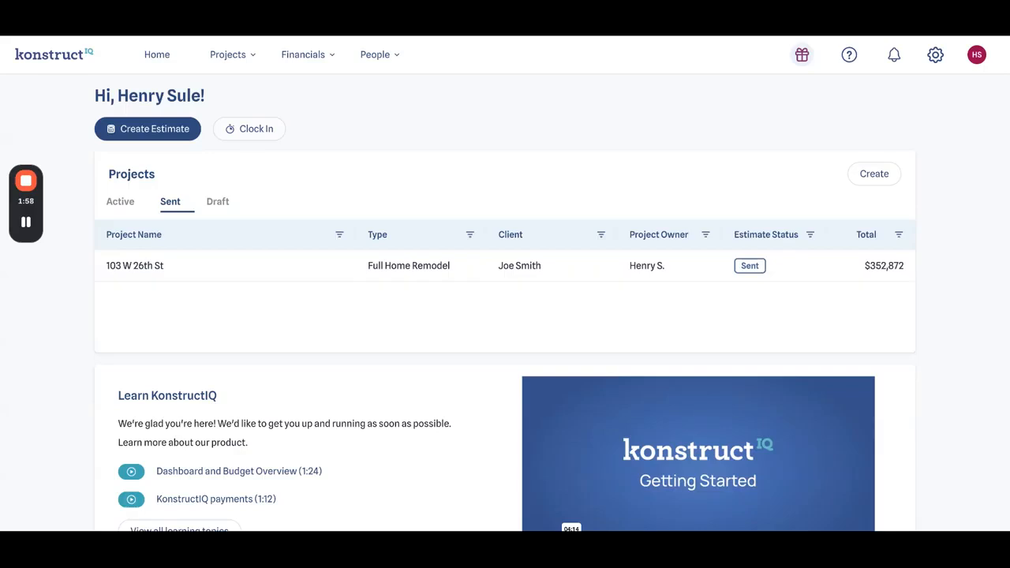
Open the help widget, view its support messages and home options, and close it.
left_click(849, 56)
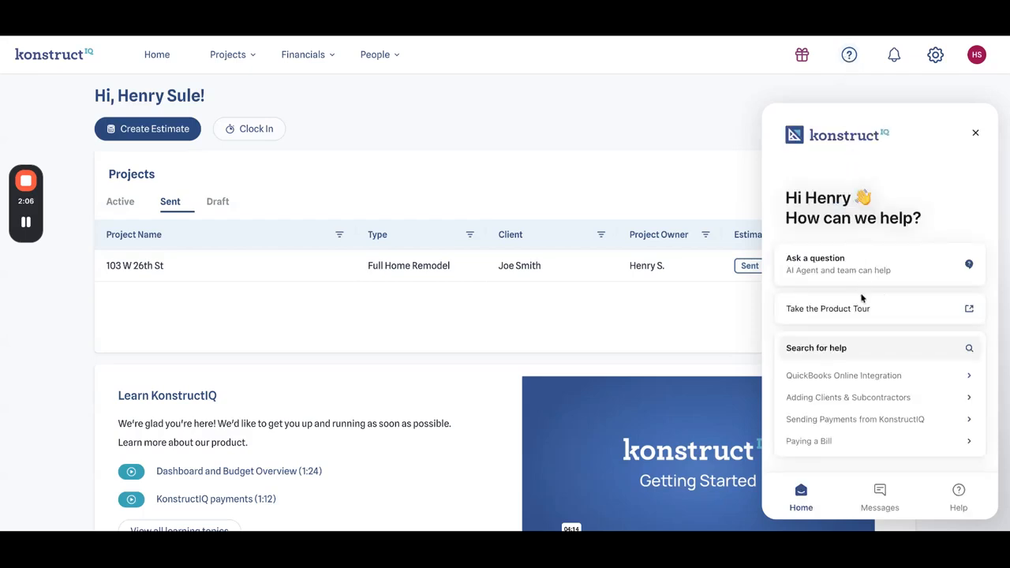
left_click(864, 499)
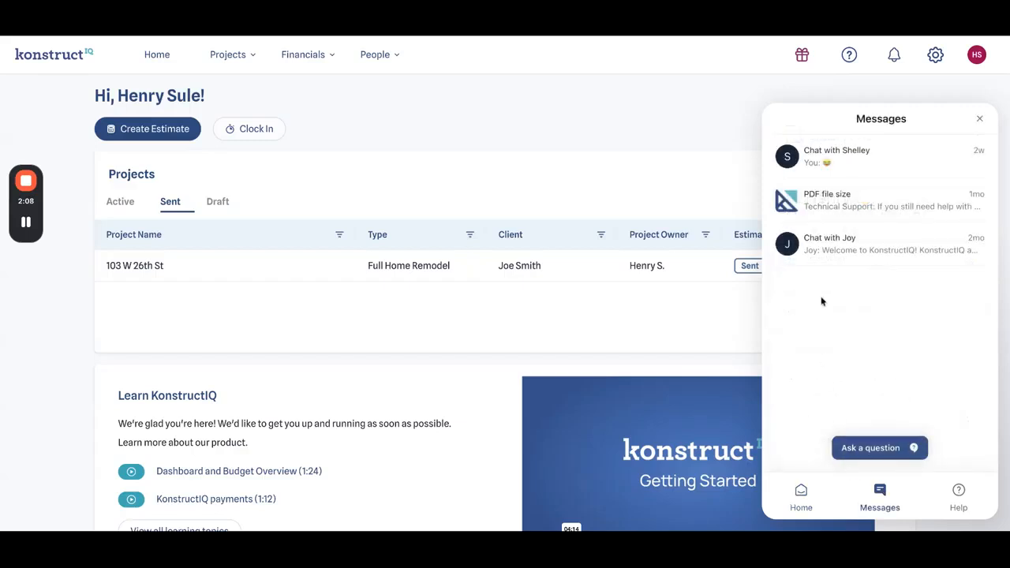
left_click(799, 495)
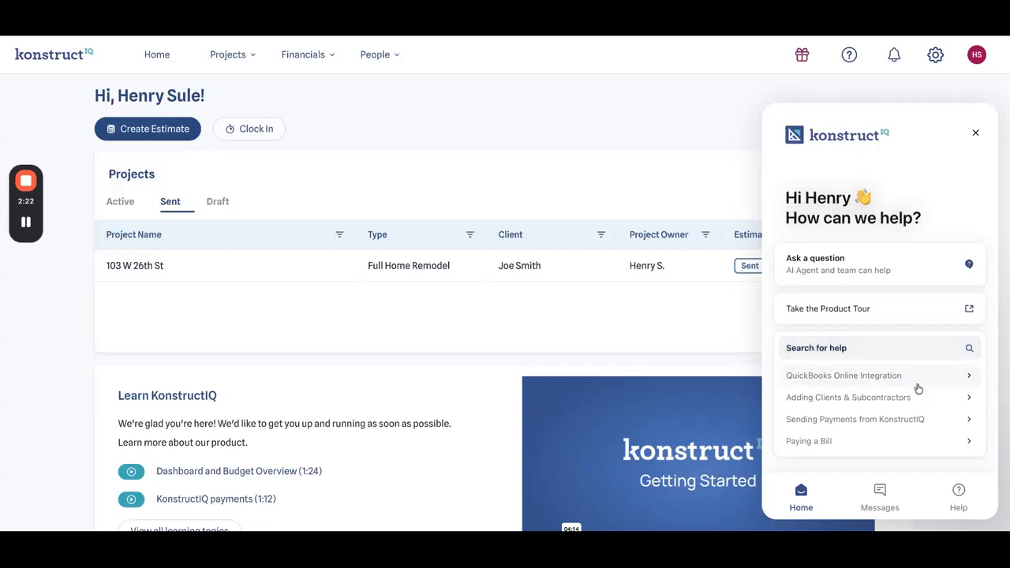
left_click(976, 132)
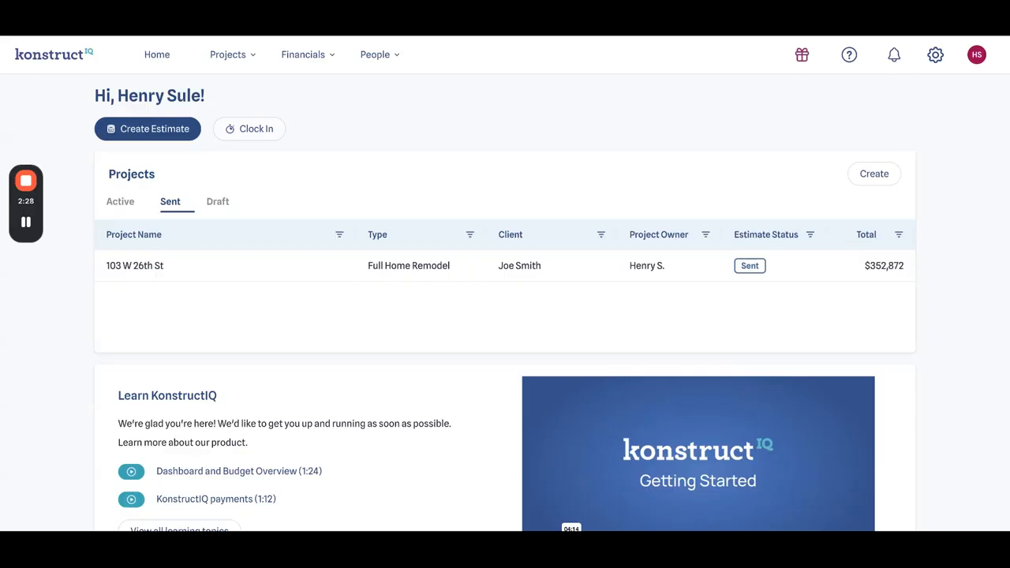
Check the notifications list and view the notification preferences for in-app, email and SMS alerts.
left_click(894, 55)
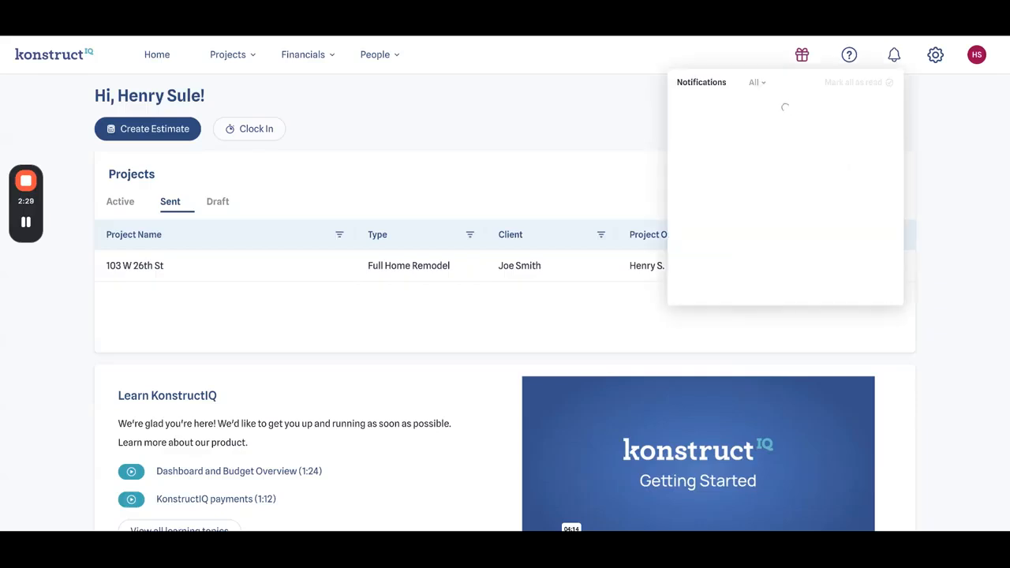
left_click(918, 83)
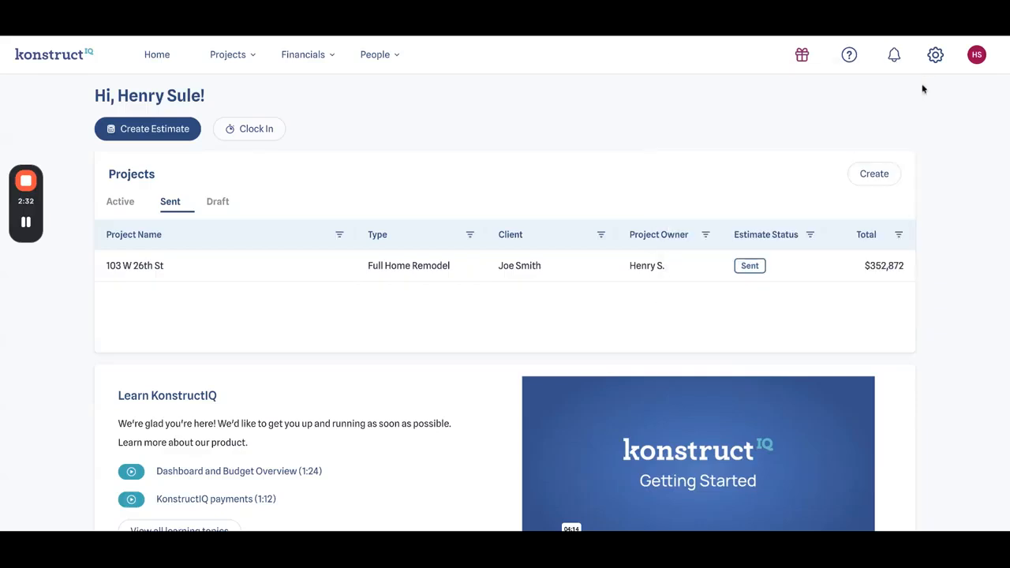
left_click(976, 61)
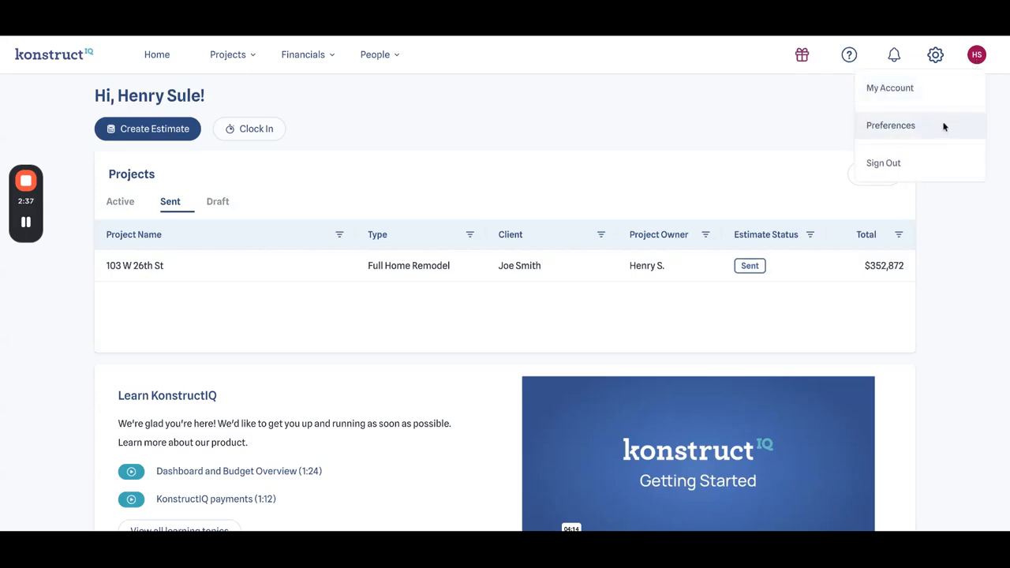
left_click(711, 168)
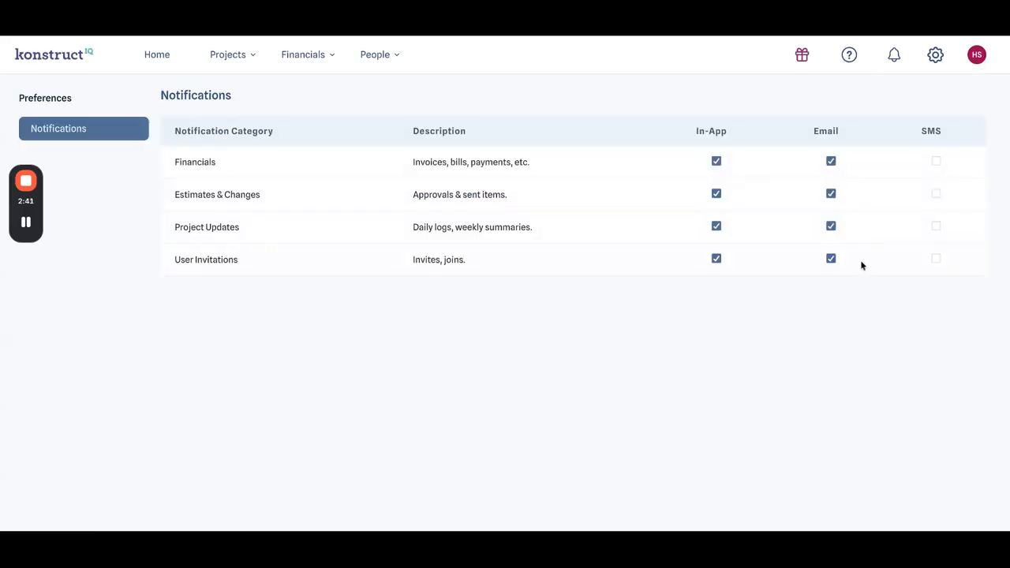
Open My Account and review the profile details, password, phone and signature options.
left_click(978, 65)
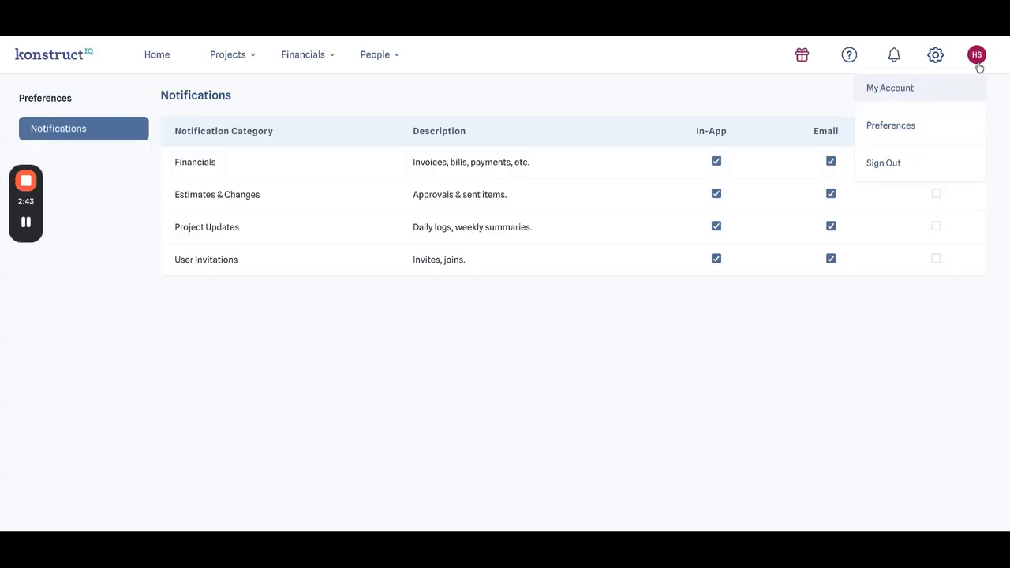
left_click(930, 88)
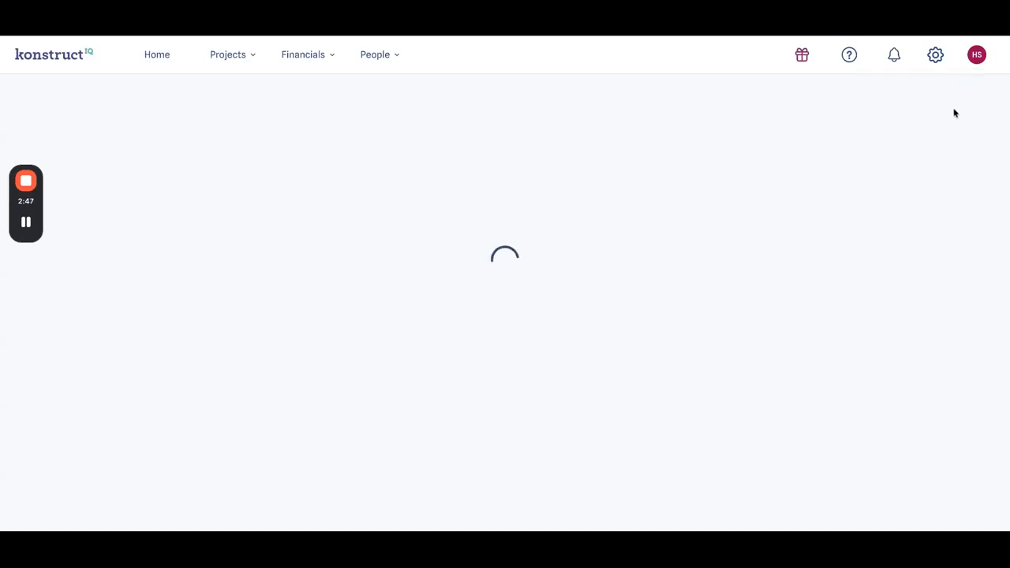
scroll(654, 340, "down", 3)
scroll(654, 340, "down", 1)
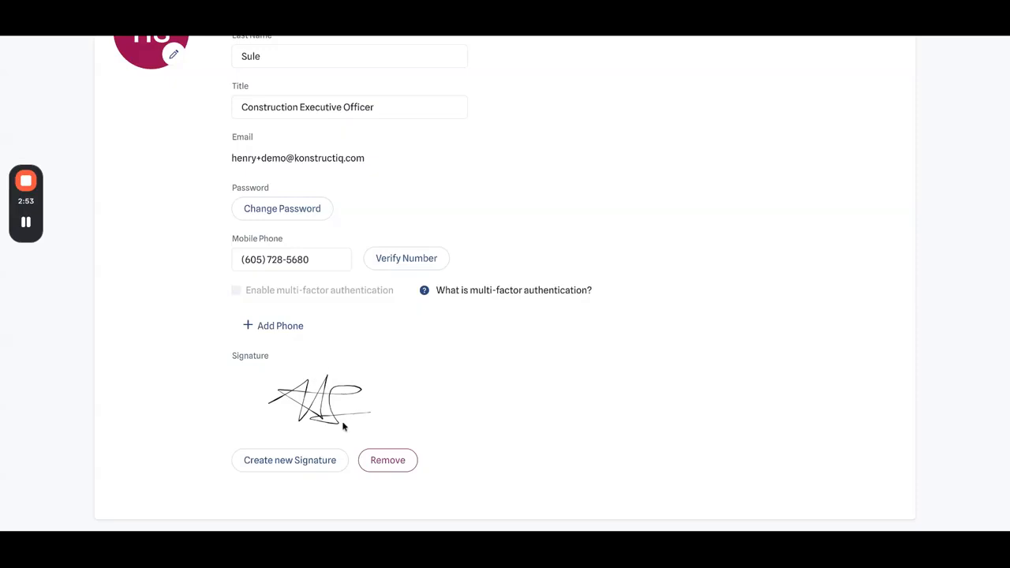
scroll(360, 396, "up", 2)
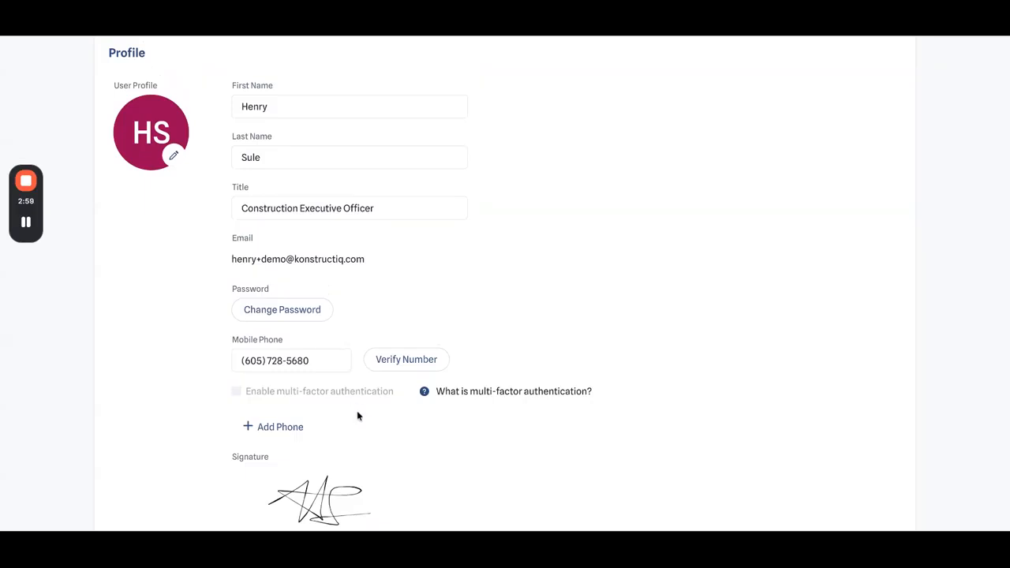
scroll(357, 416, "down", 1)
scroll(383, 412, "up", 4)
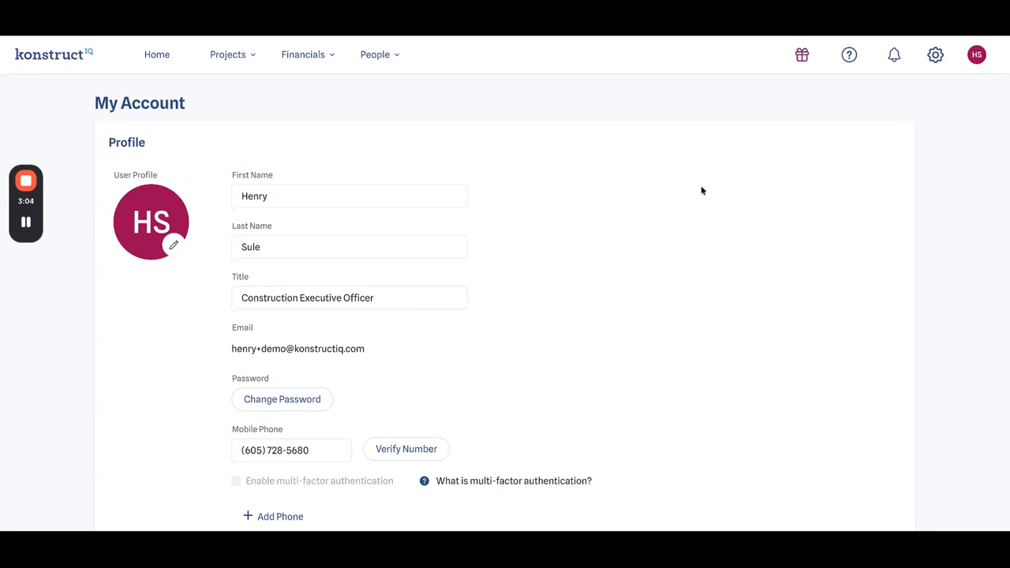
Open the company settings and review the Business info, mailing address and logo.
left_click(934, 56)
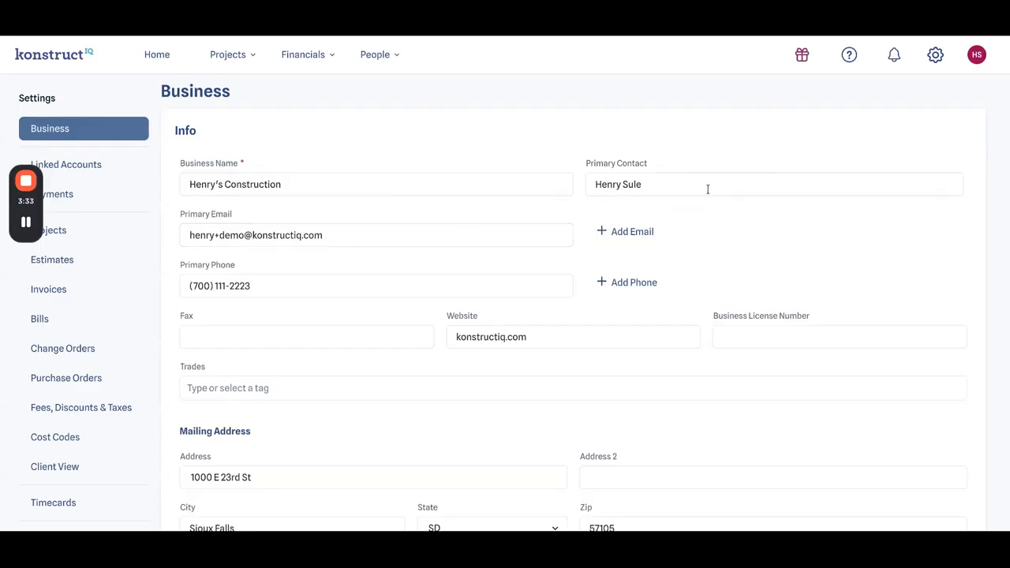
scroll(456, 284, "down", 2)
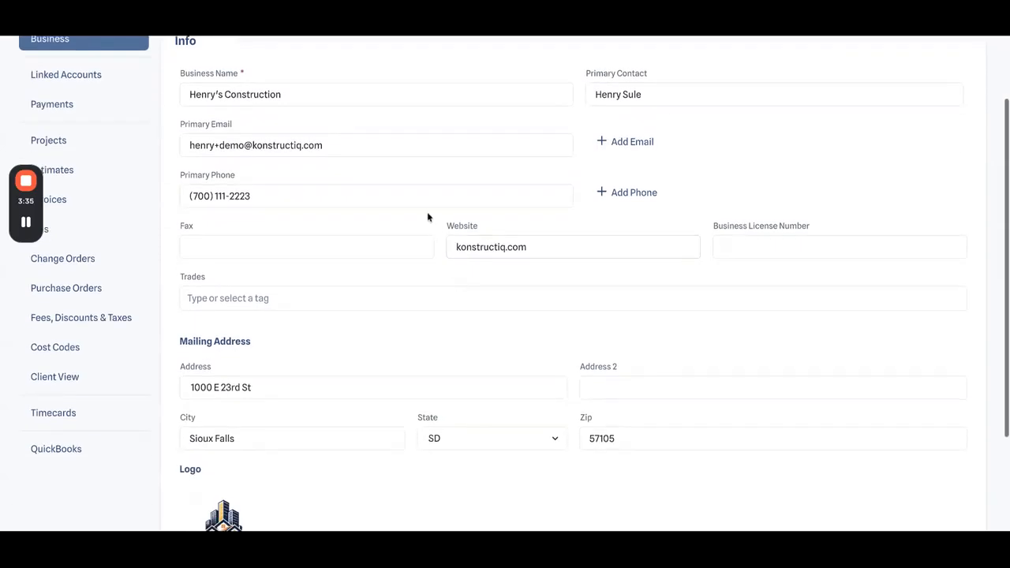
scroll(513, 234, "down", 1)
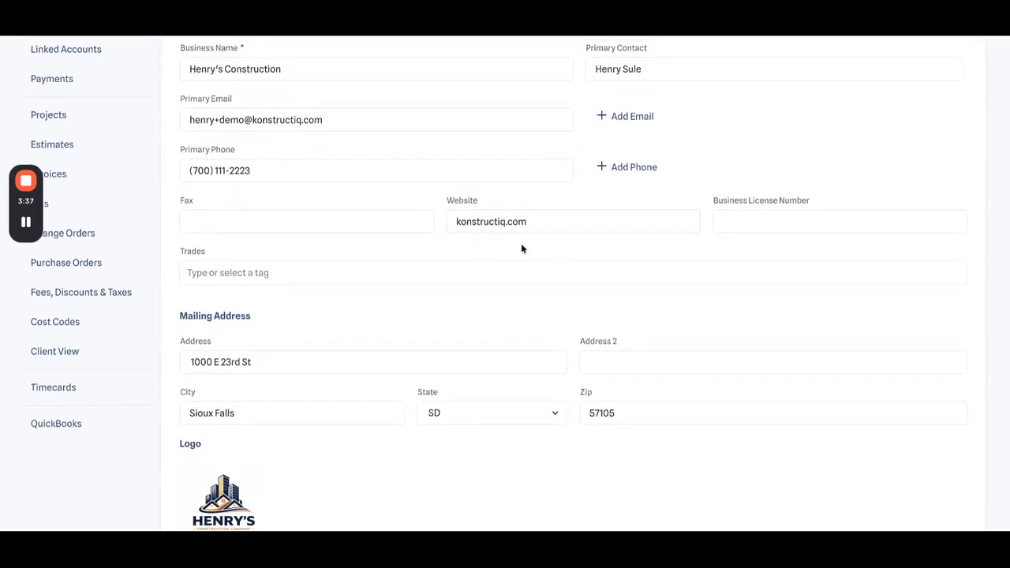
scroll(521, 248, "down", 2)
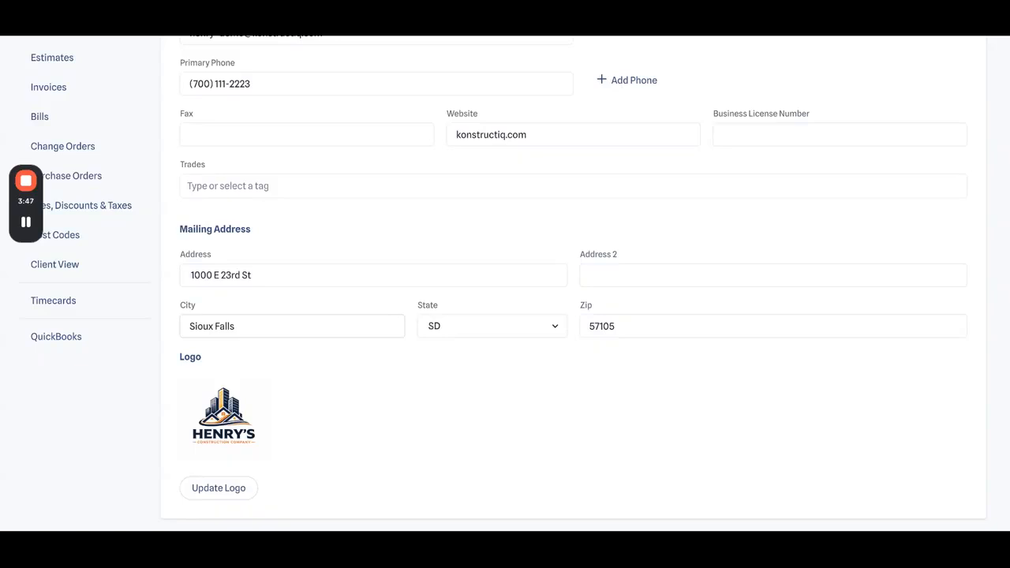
scroll(86, 252, "up", 3)
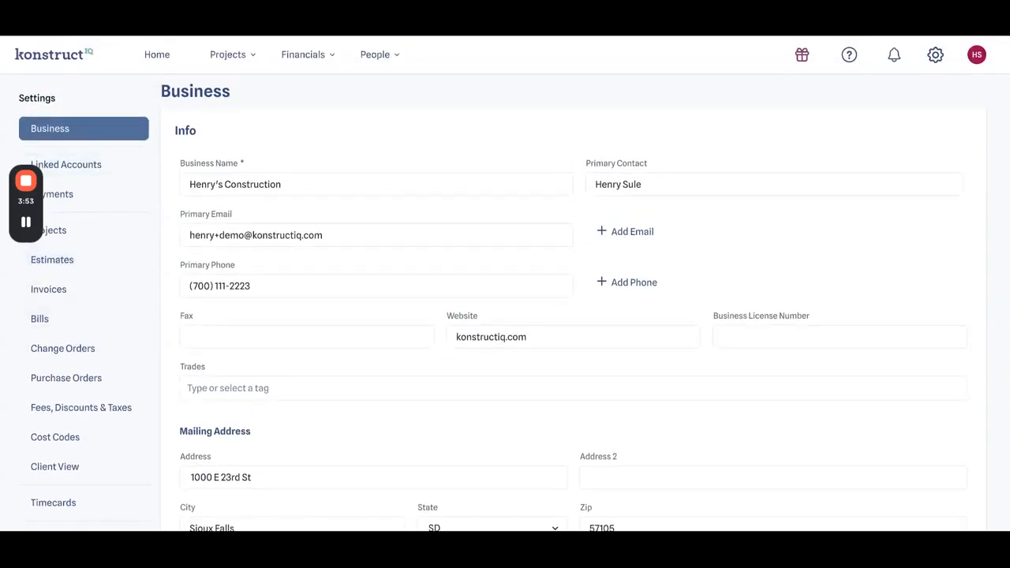
View the Payments settings, including payment enrollment and Home Owner Financing.
left_click(87, 193)
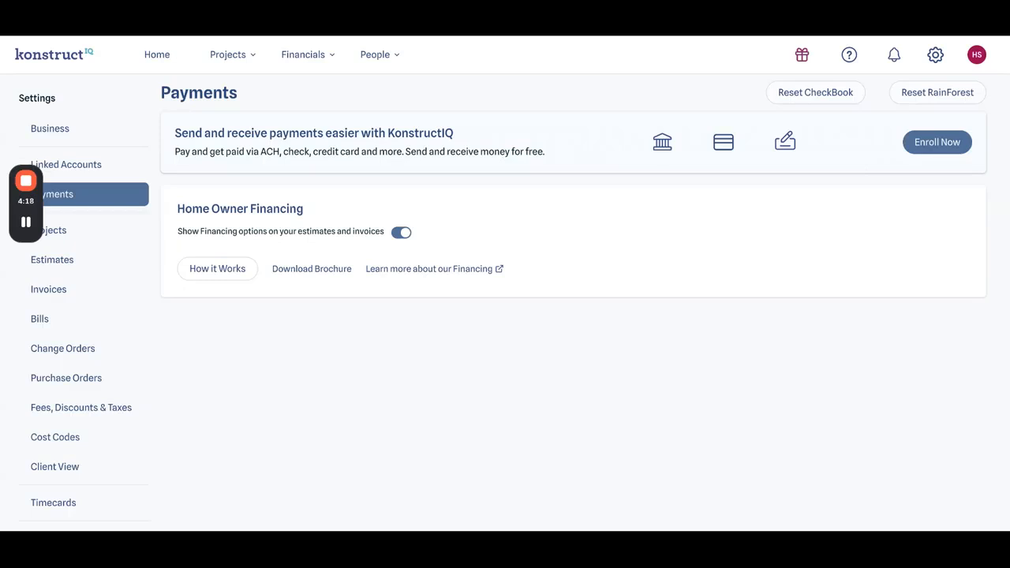
scroll(726, 243, "down", 1)
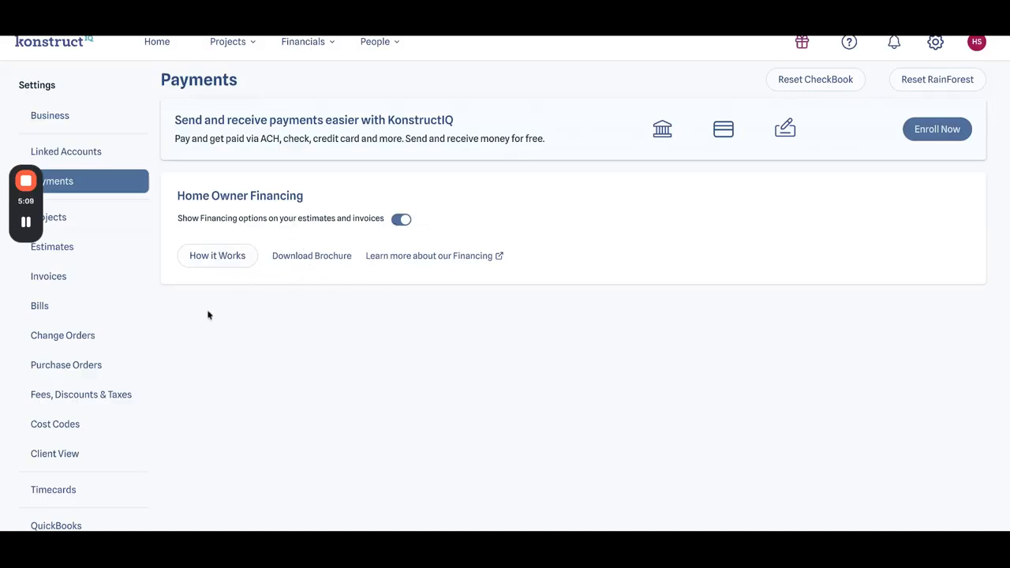
In the Projects settings, add a blank cost type row, remove it, and delete the Sub cost type.
left_click(131, 224)
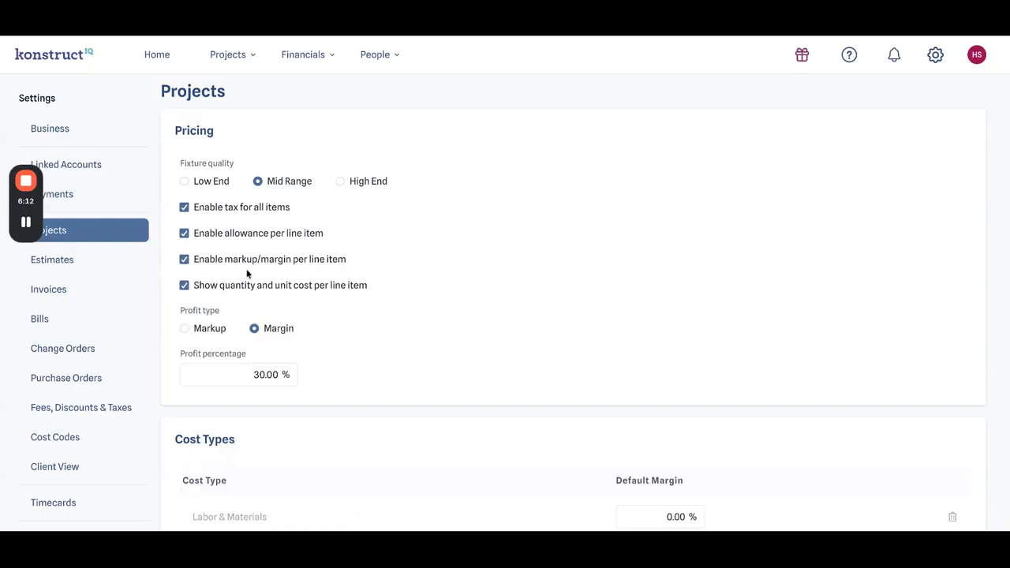
scroll(312, 294, "down", 1)
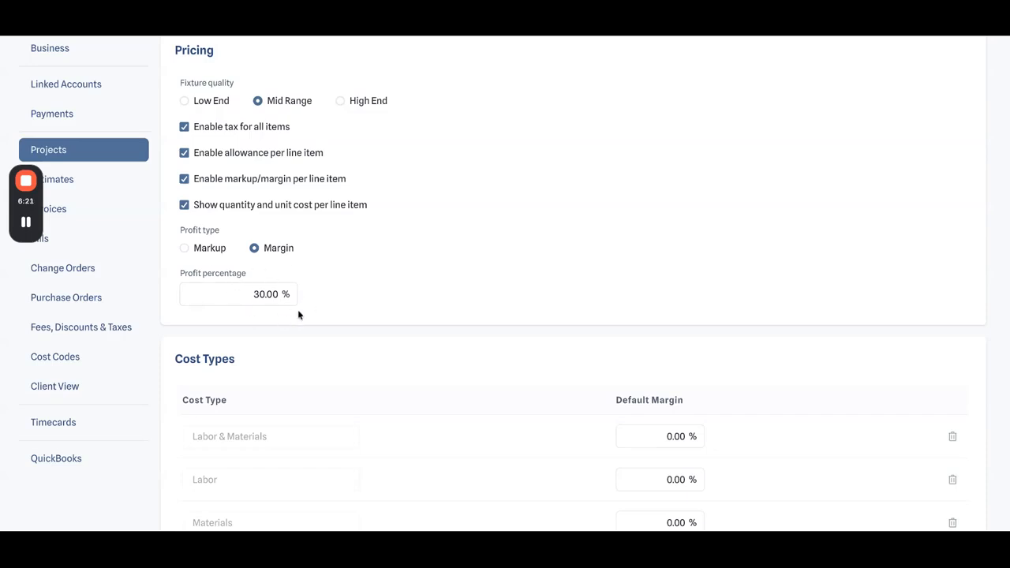
scroll(271, 295, "down", 3)
scroll(270, 295, "down", 2)
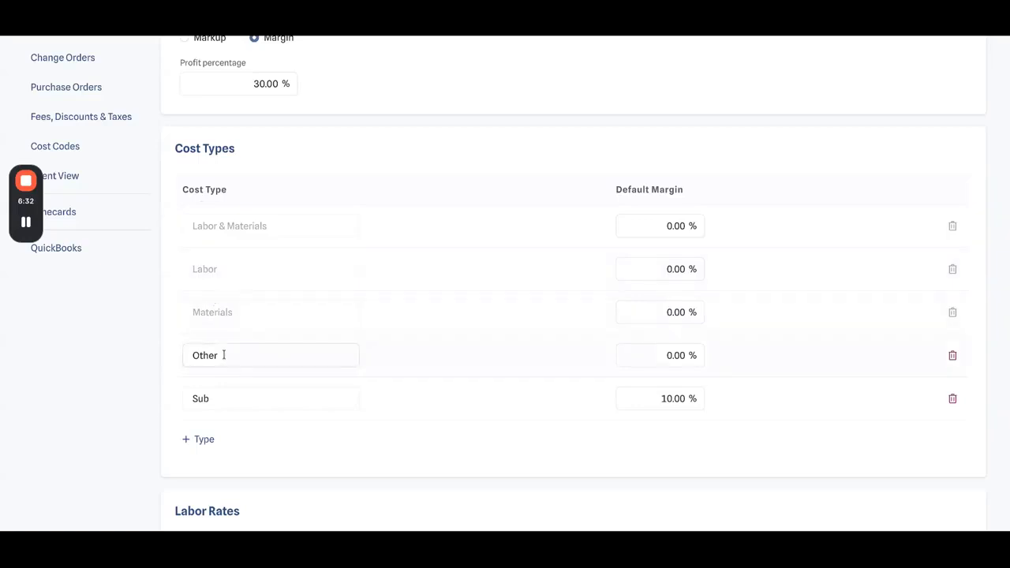
left_click(206, 439)
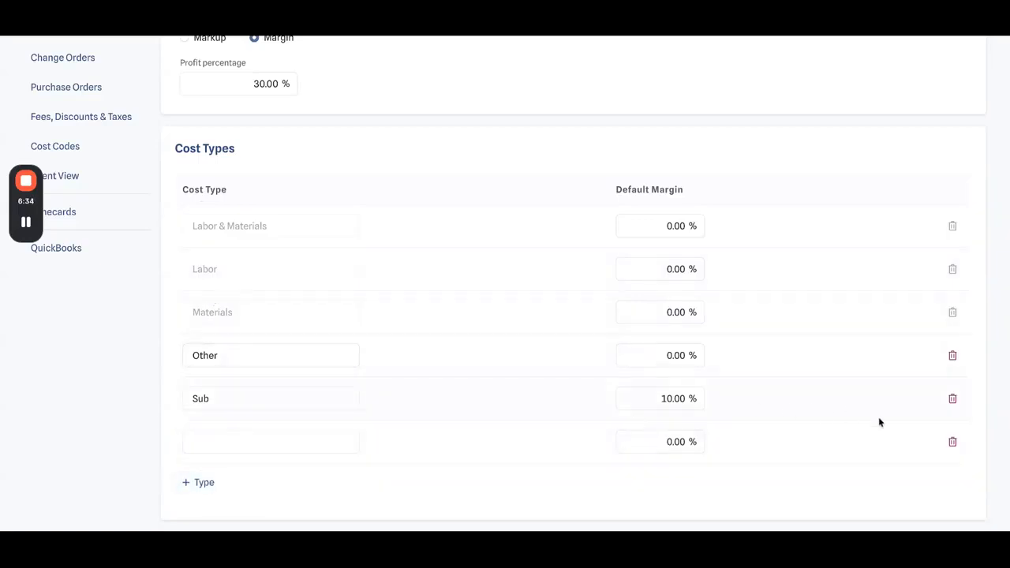
left_click(953, 442)
left_click(947, 402)
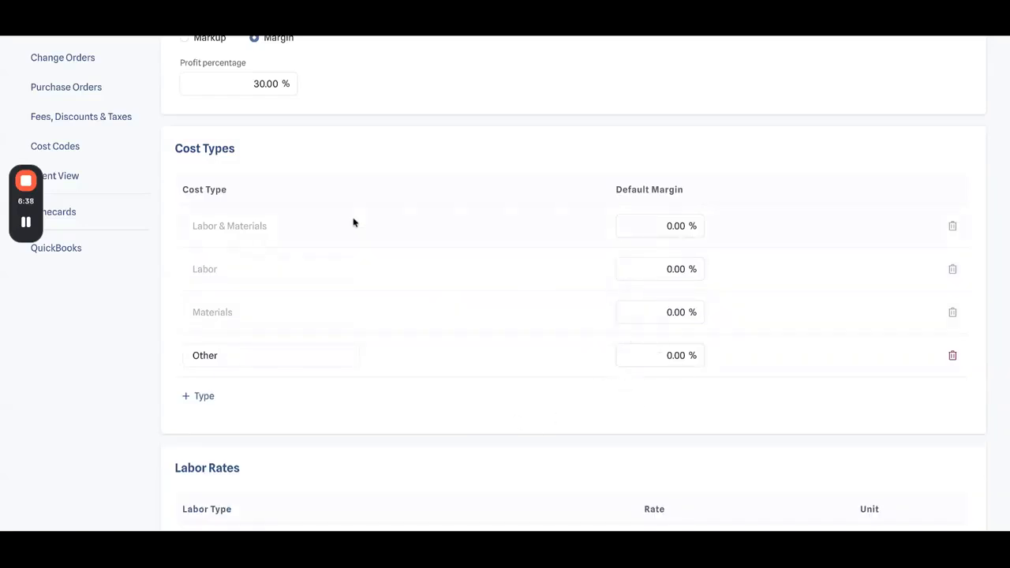
Review the labor types, rates and units under Labor Rates in the Projects settings.
scroll(221, 209, "down", 5)
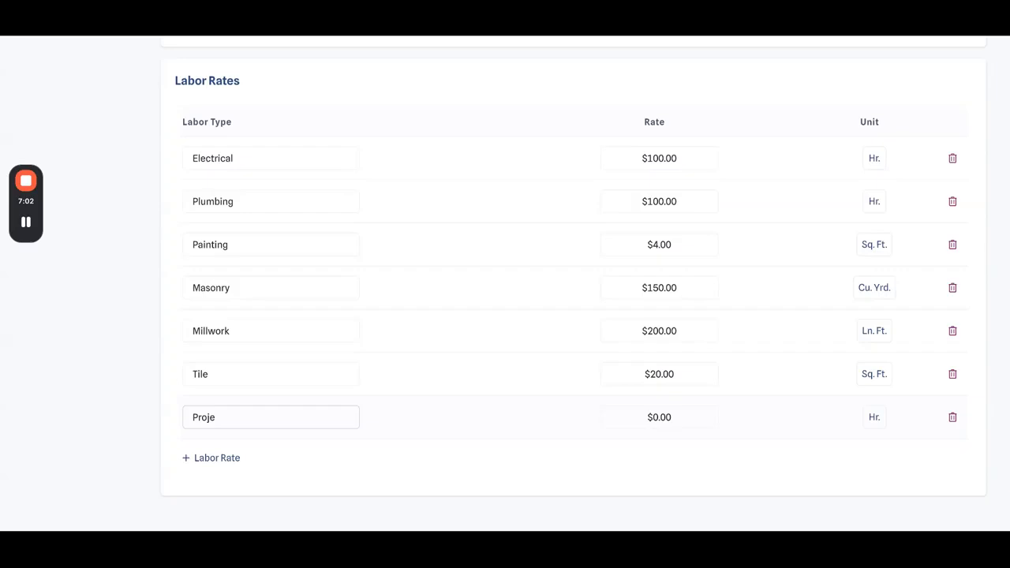
left_click(246, 244)
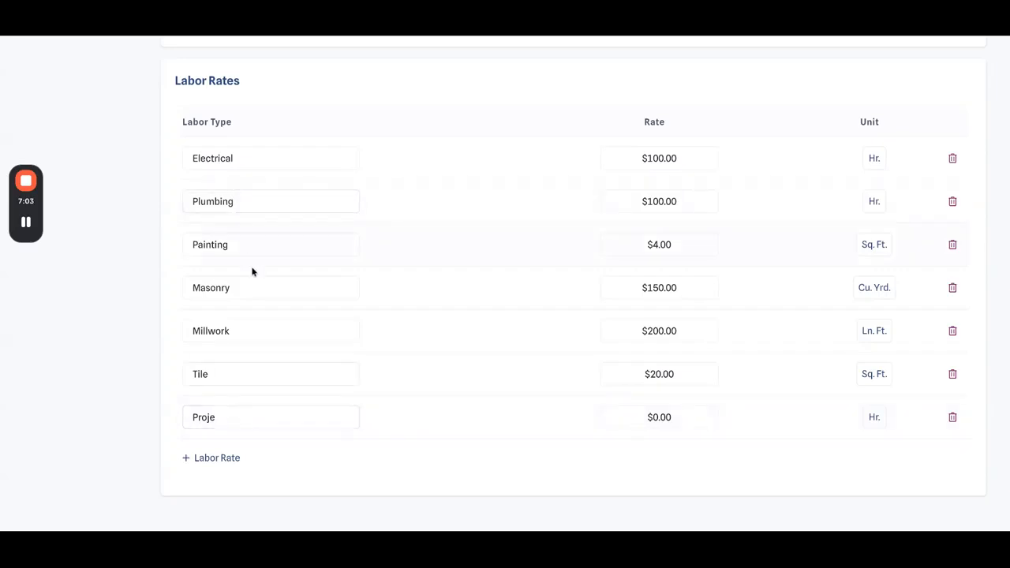
left_click(261, 201)
left_click(875, 158)
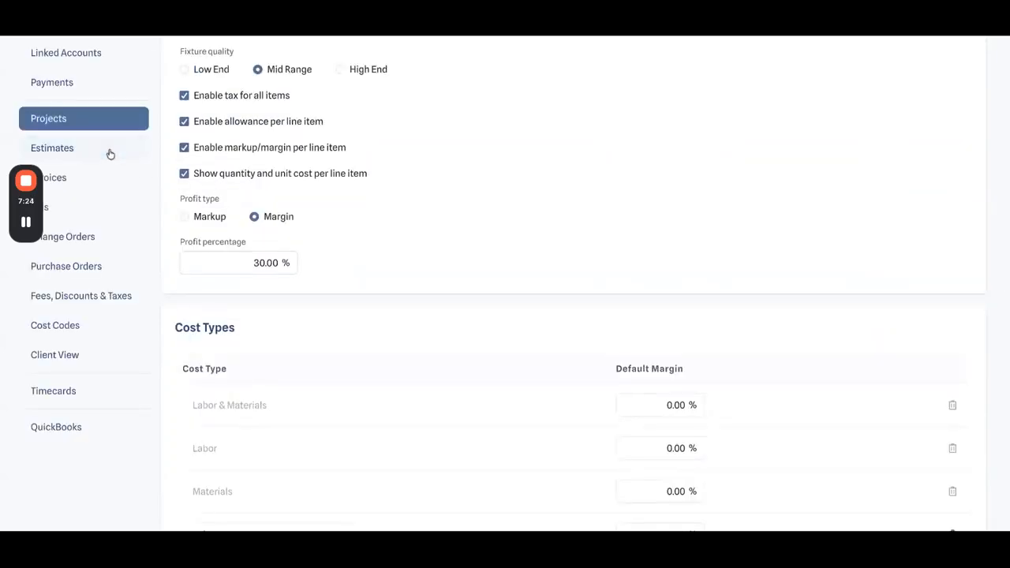
Open the Estimates settings and review the AI instructions, payment schedule, and terms and conditions.
left_click(110, 152)
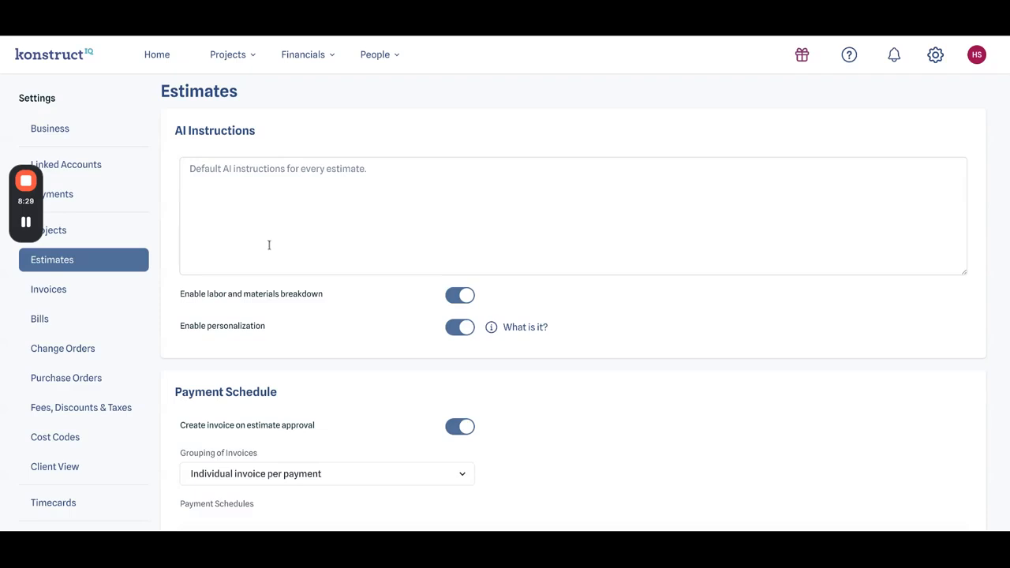
scroll(301, 259, "down", 3)
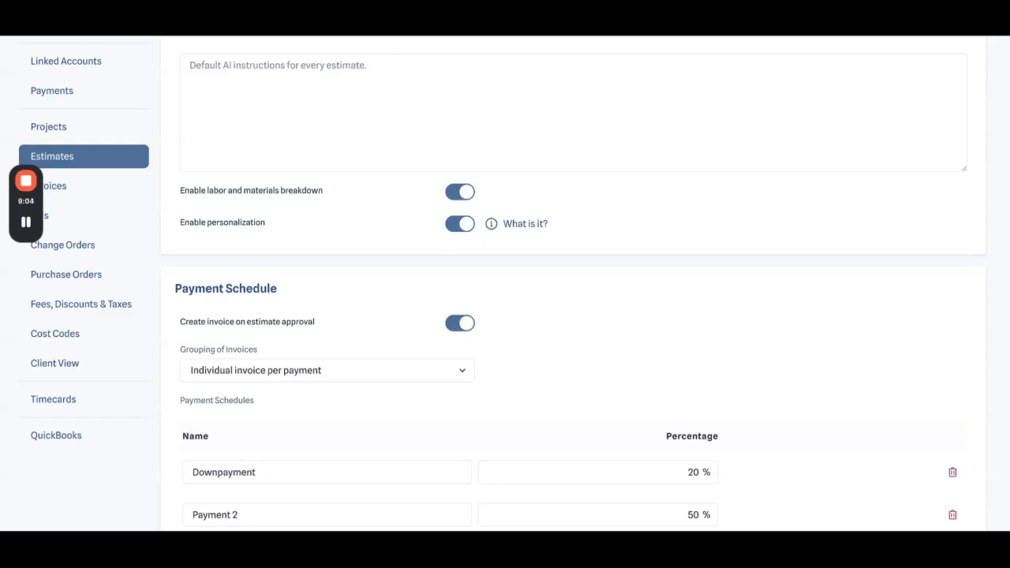
scroll(435, 258, "down", 2)
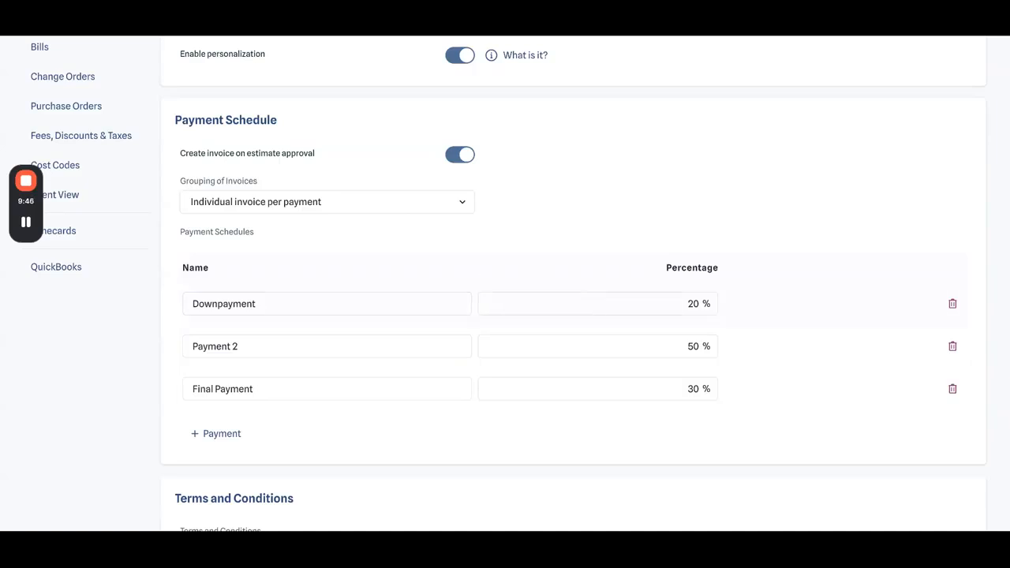
scroll(505, 315, "down", 5)
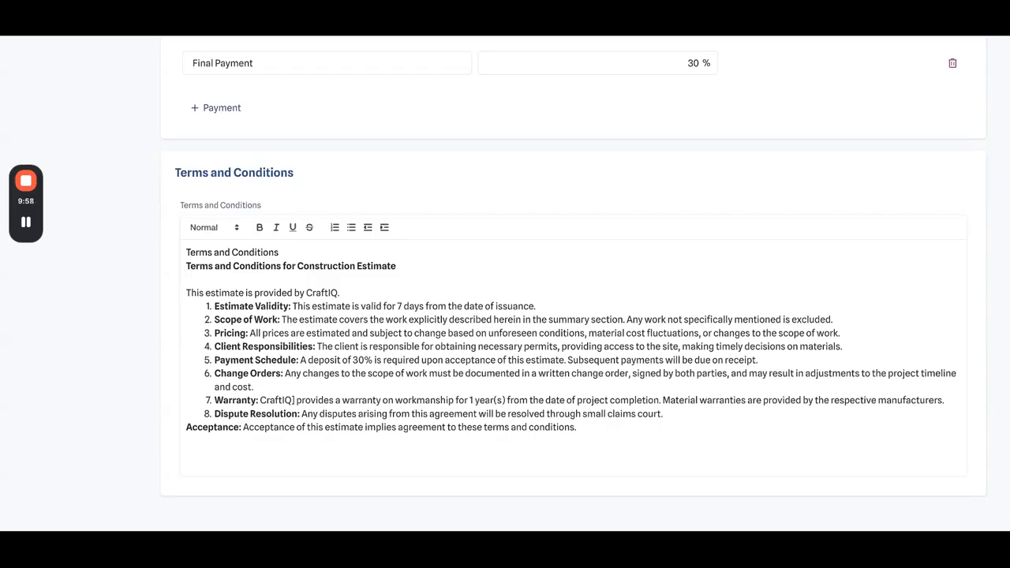
Review the Invoices settings for prefix, terms and conditions, and view the Bills settings.
scroll(89, 261, "up", 10)
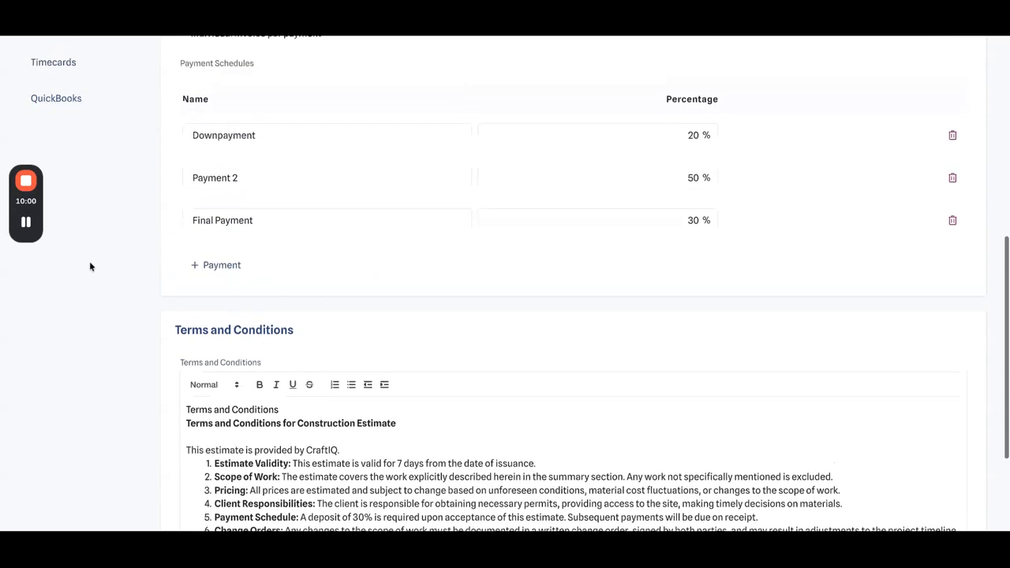
left_click(89, 274)
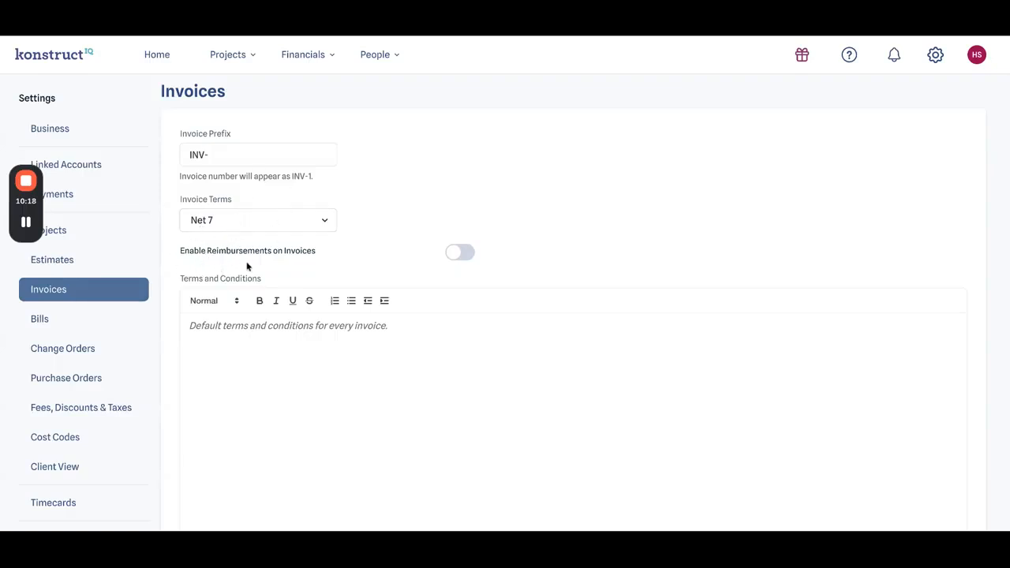
scroll(296, 255, "down", 2)
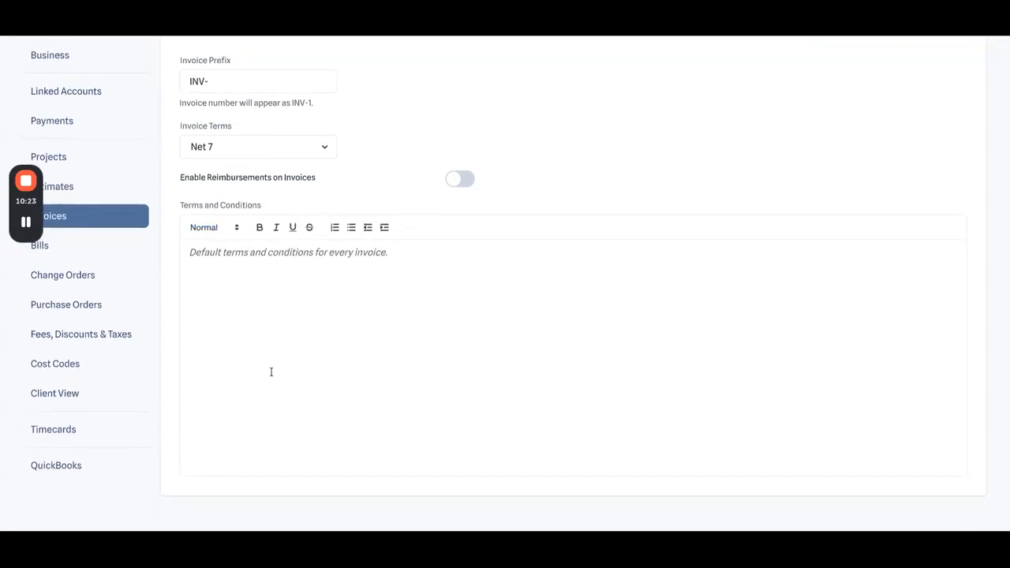
left_click(91, 257)
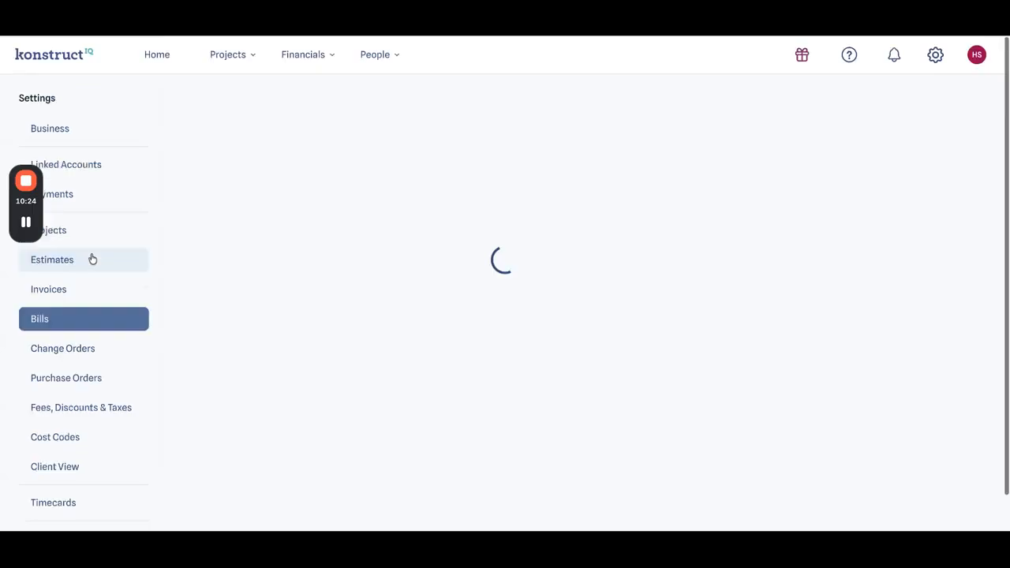
scroll(97, 328, "down", 1)
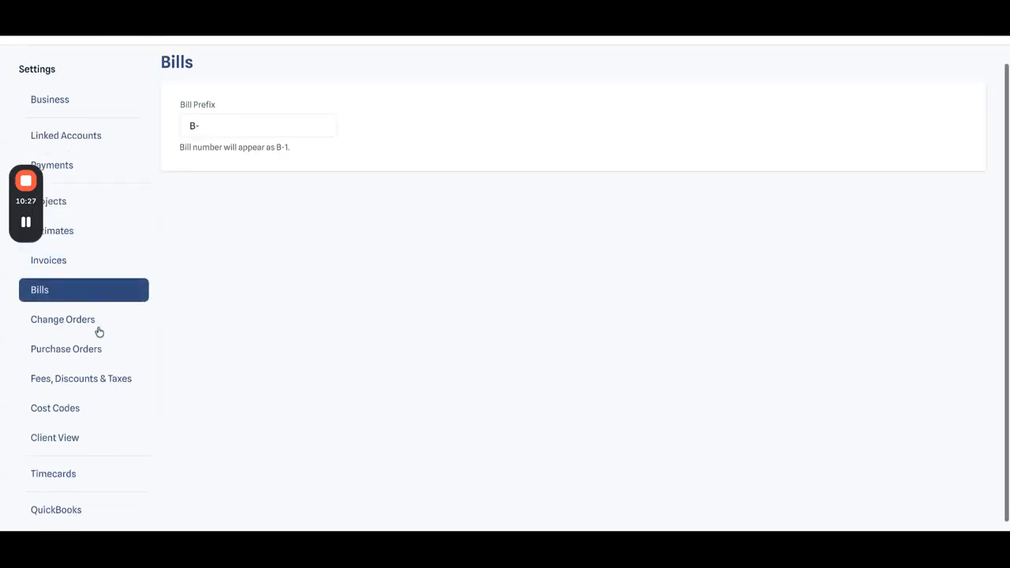
Open the Fees, Discounts & Taxes settings and review the fee, discount and tax entries with their rates and defaults.
left_click(97, 378)
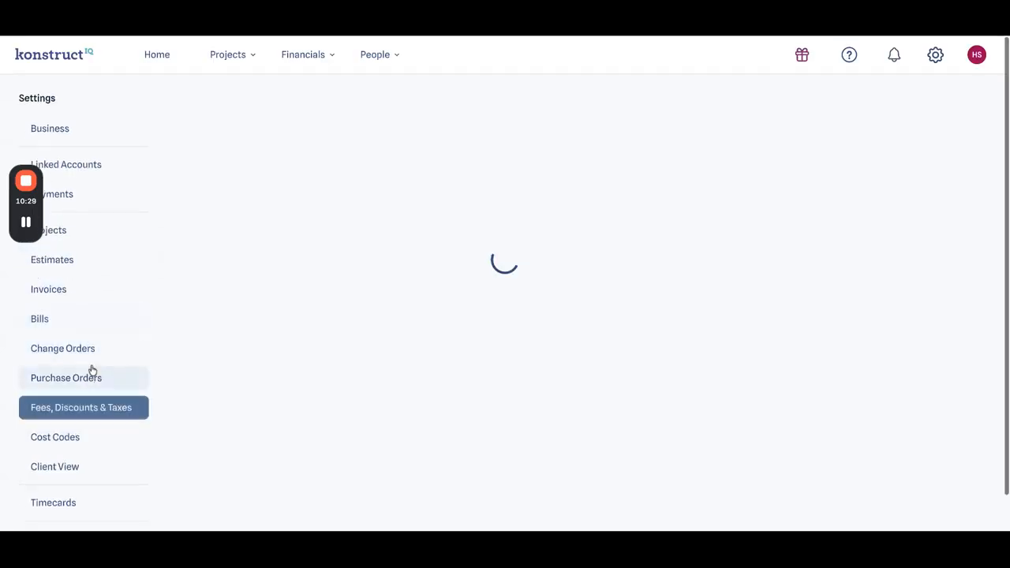
scroll(79, 368, "down", 2)
scroll(77, 365, "up", 3)
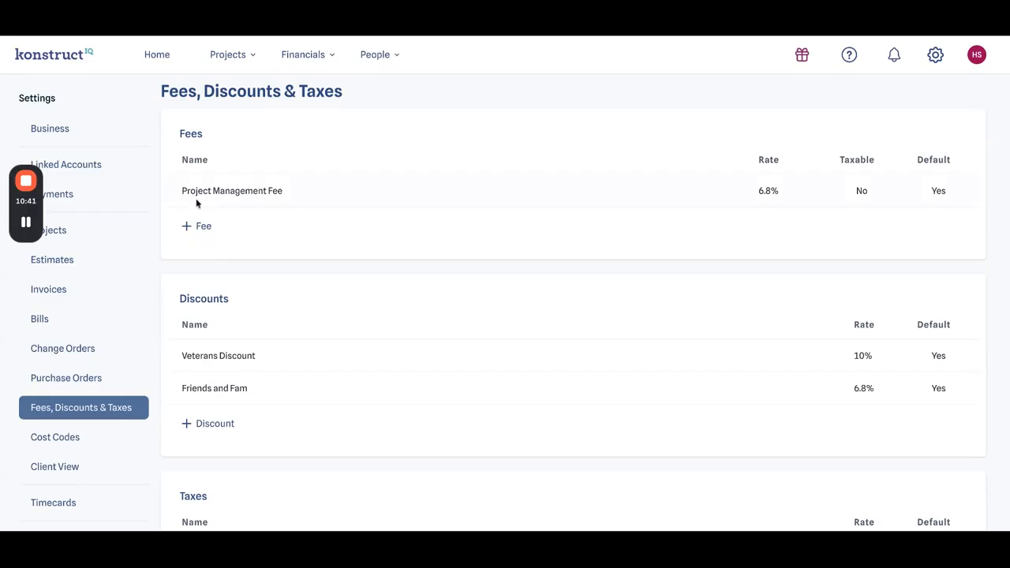
scroll(212, 217, "down", 3)
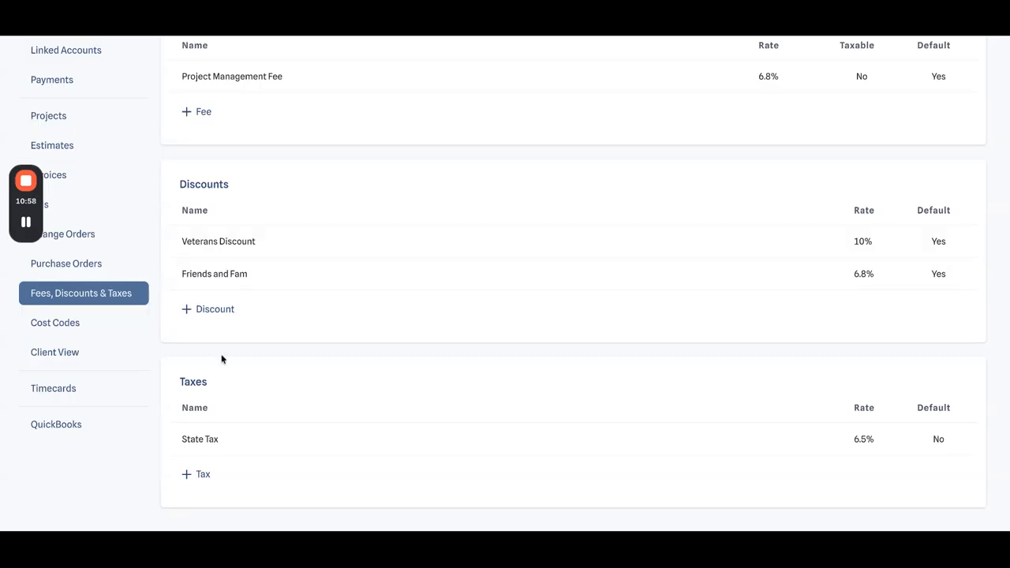
Open a blank new fee form, view its name, type, value, taxable and default options, and cancel it.
scroll(221, 355, "up", 1)
scroll(221, 359, "up", 1)
left_click(195, 213)
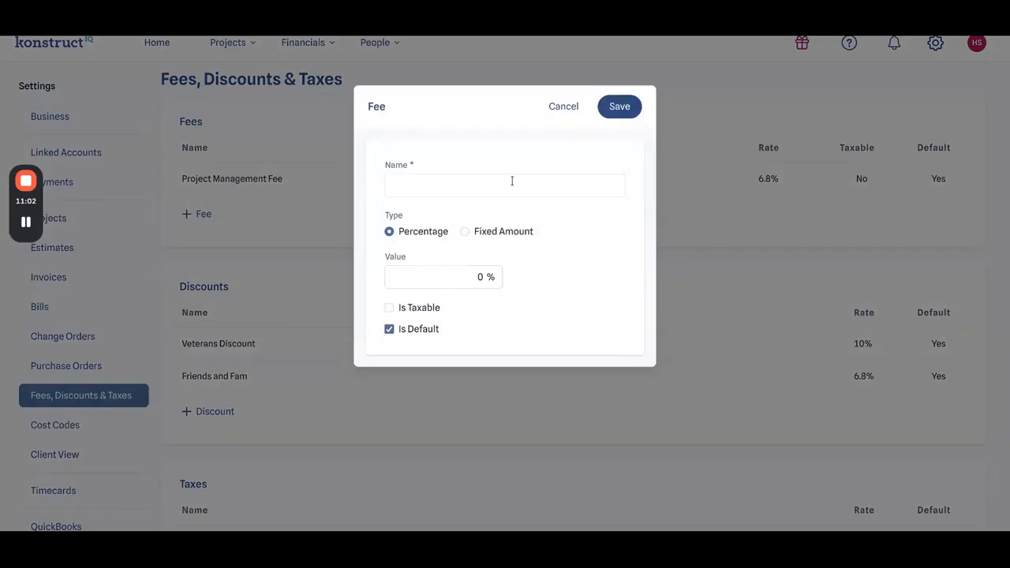
left_click(563, 106)
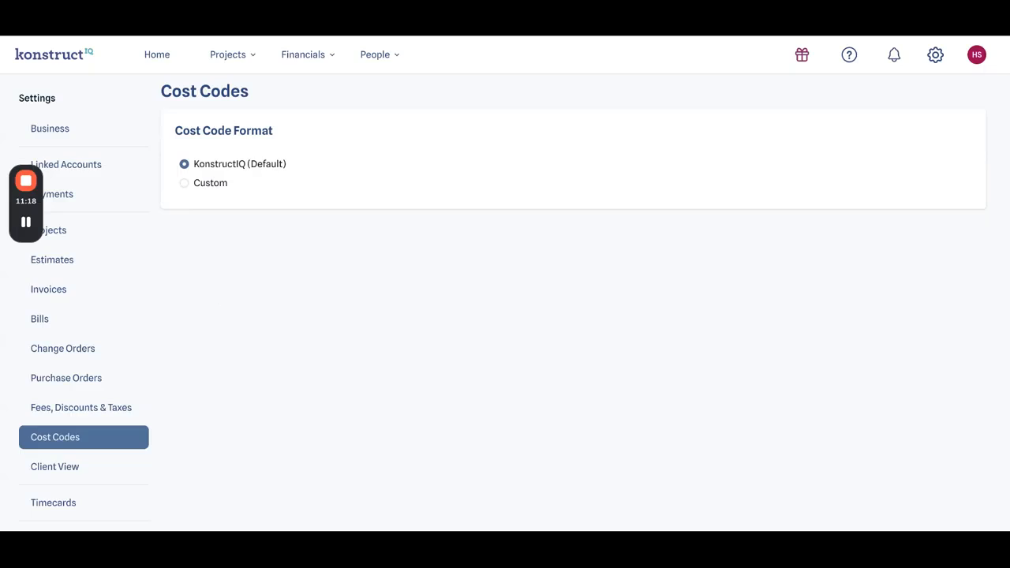
In the Cost Codes settings, switch the cost code format to Custom and review the categories and items.
left_click(184, 188)
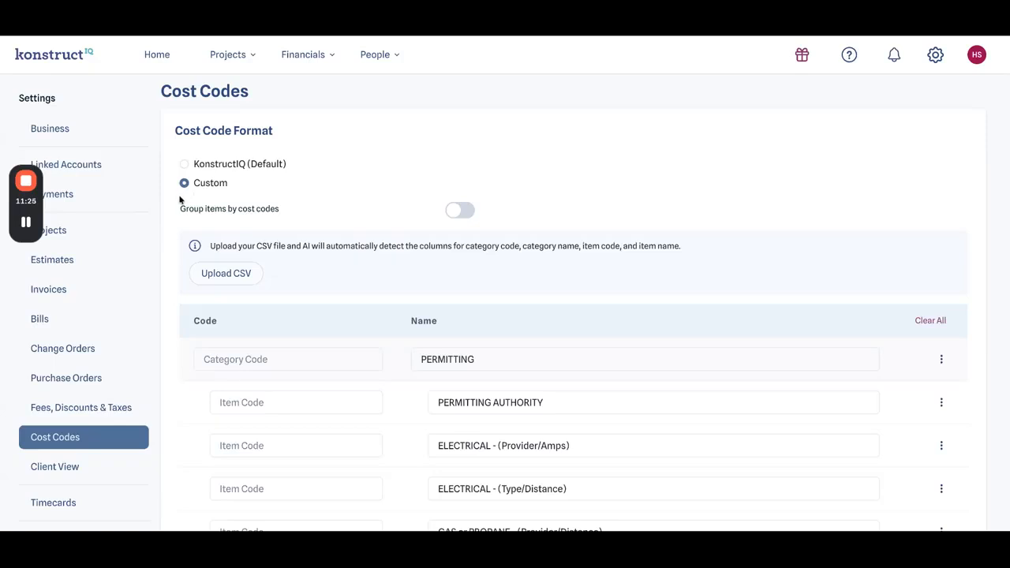
scroll(187, 219, "down", 1)
scroll(188, 222, "down", 1)
scroll(187, 221, "up", 1)
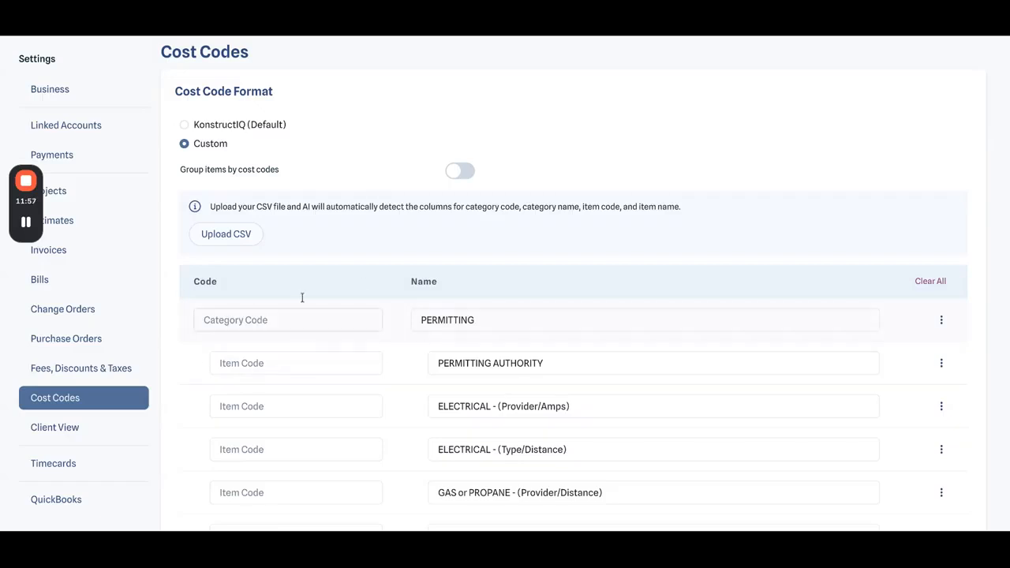
scroll(278, 300, "down", 1)
scroll(276, 300, "down", 5)
scroll(307, 228, "up", 3)
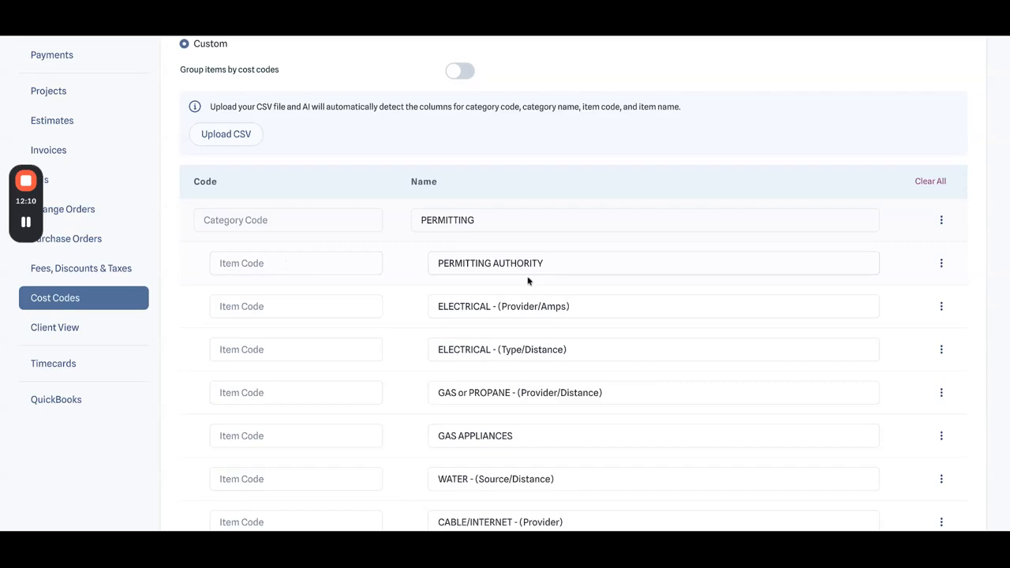
scroll(529, 280, "down", 1)
scroll(529, 280, "up", 3)
View the Client View settings for estimate display and pricing.
left_click(82, 426)
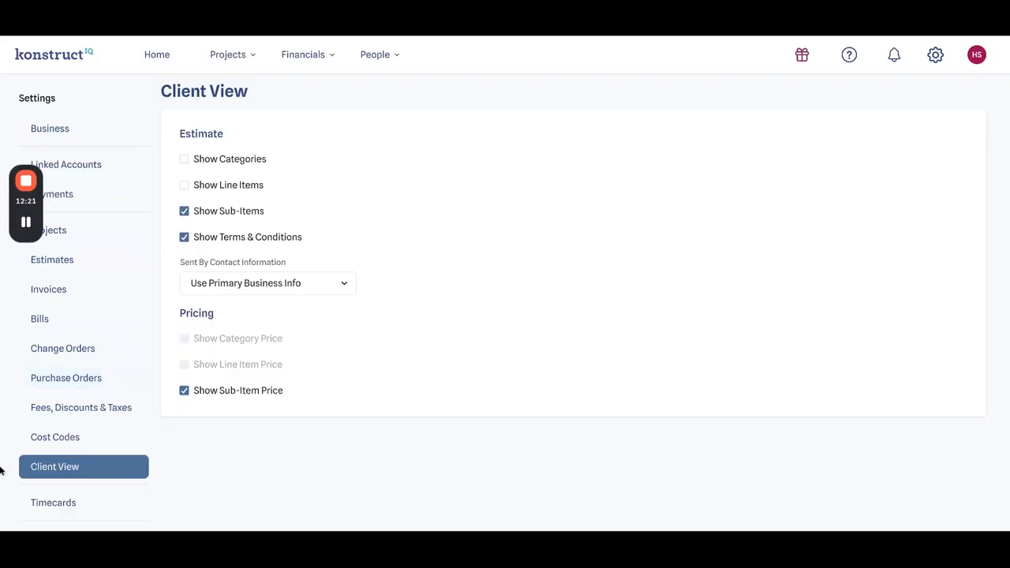
scroll(40, 461, "down", 1)
Review the Timecards requirements and break settings, and open the QuickBooks connection page.
left_click(53, 467)
scroll(68, 408, "down", 2)
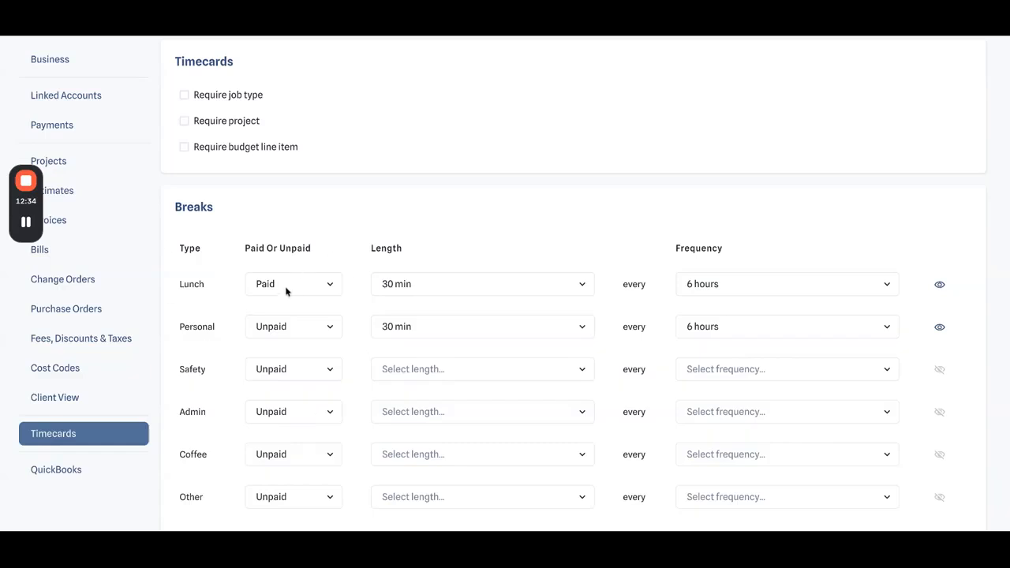
scroll(289, 281, "down", 3)
left_click(60, 301)
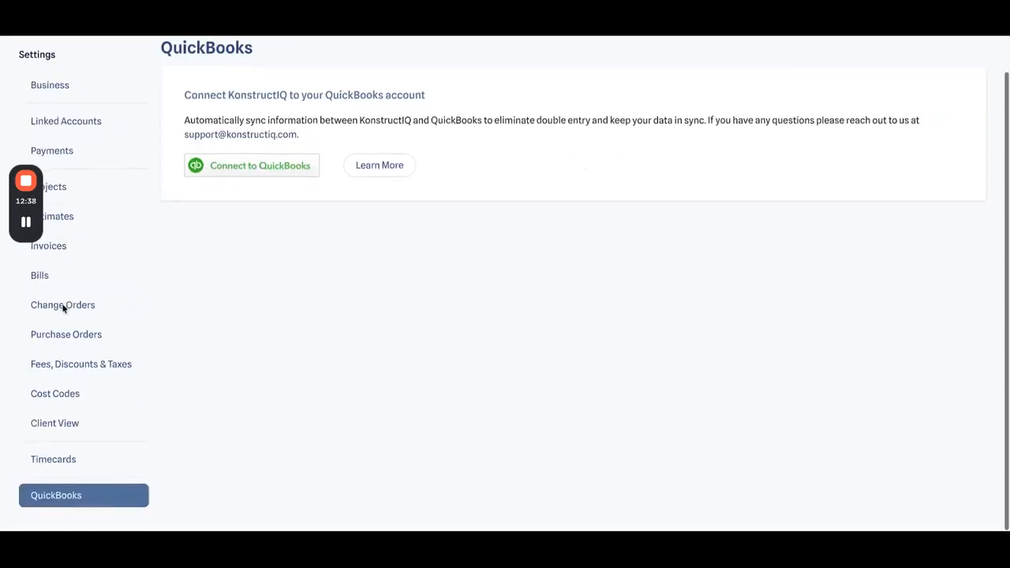